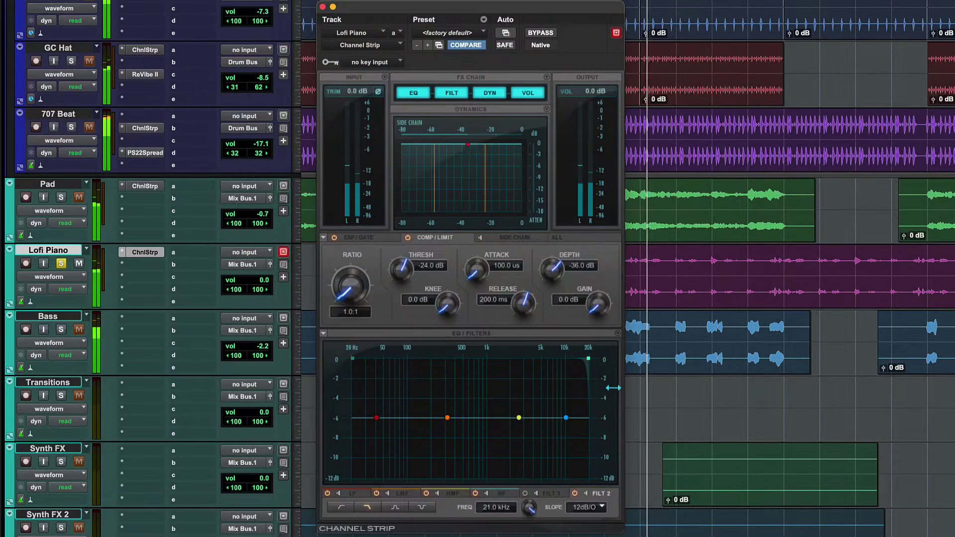
Step: After small high-band tweaks, cut the Pad near 180 Hz and boost 1.5 kHz by 5.6 dB
drag(589, 357, 509, 368)
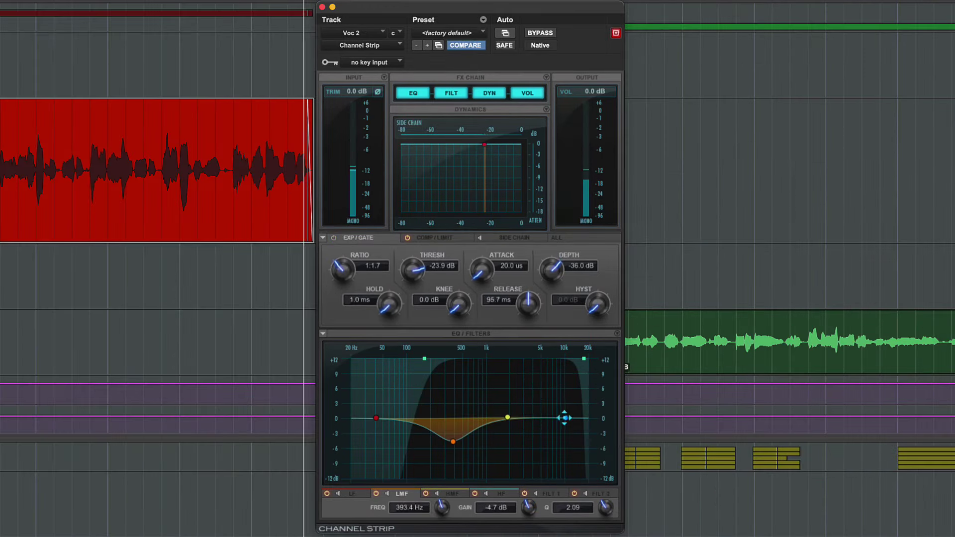
drag(564, 418, 556, 414)
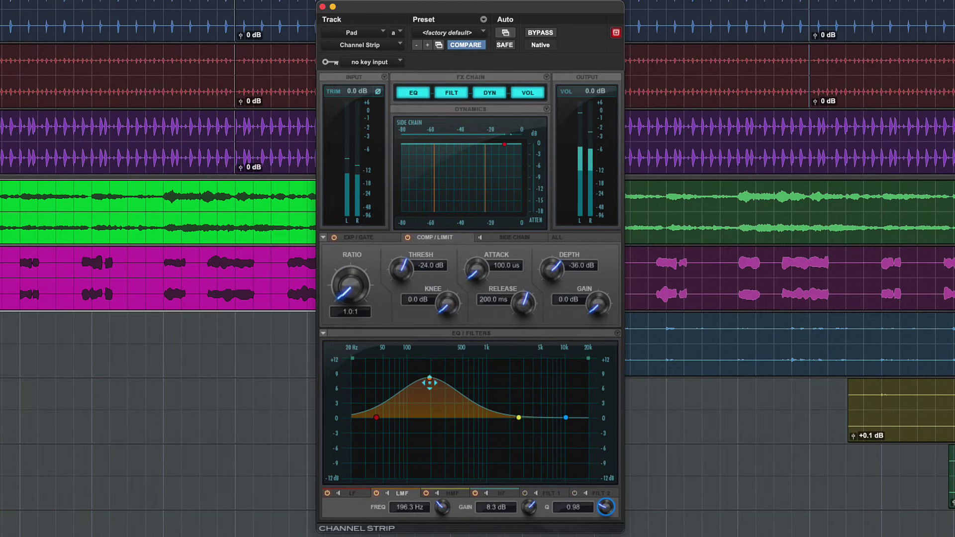
drag(429, 382, 429, 448)
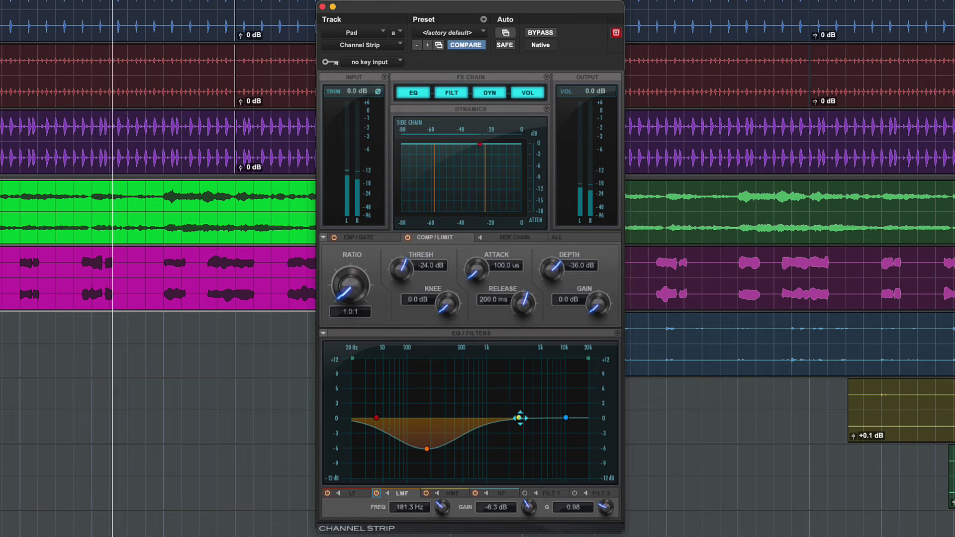
drag(520, 418, 501, 390)
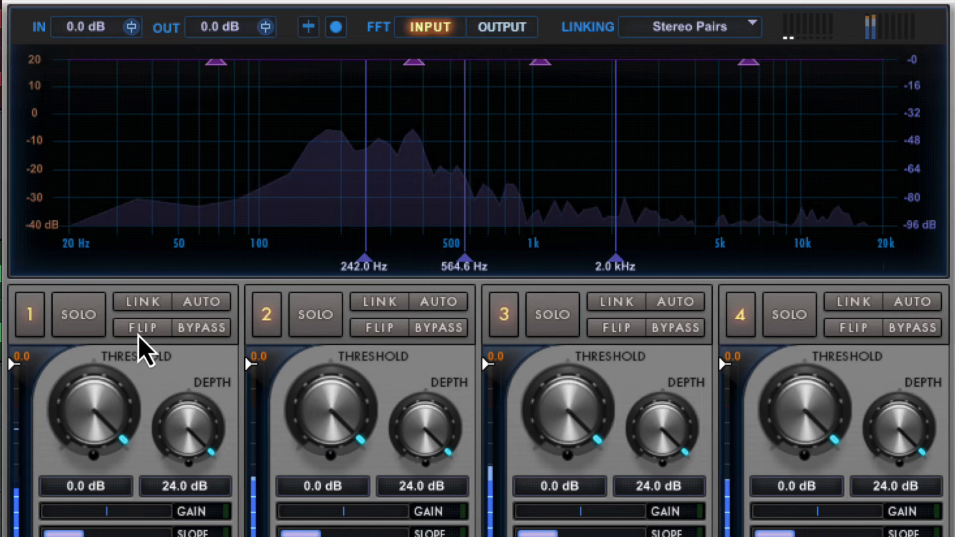
Step: Solo multiband band 1, then move the solo to band 2 (242–564.6 Hz)
click(78, 330)
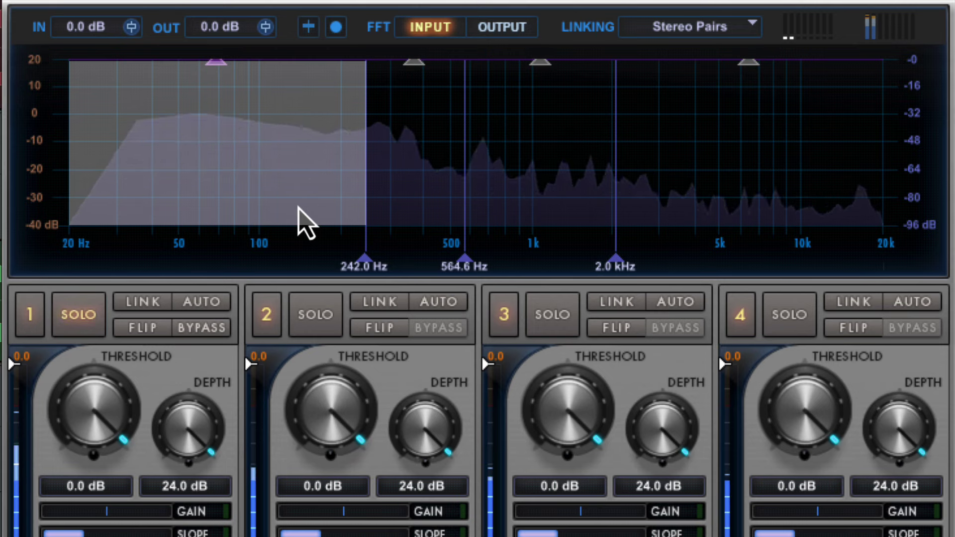
click(79, 316)
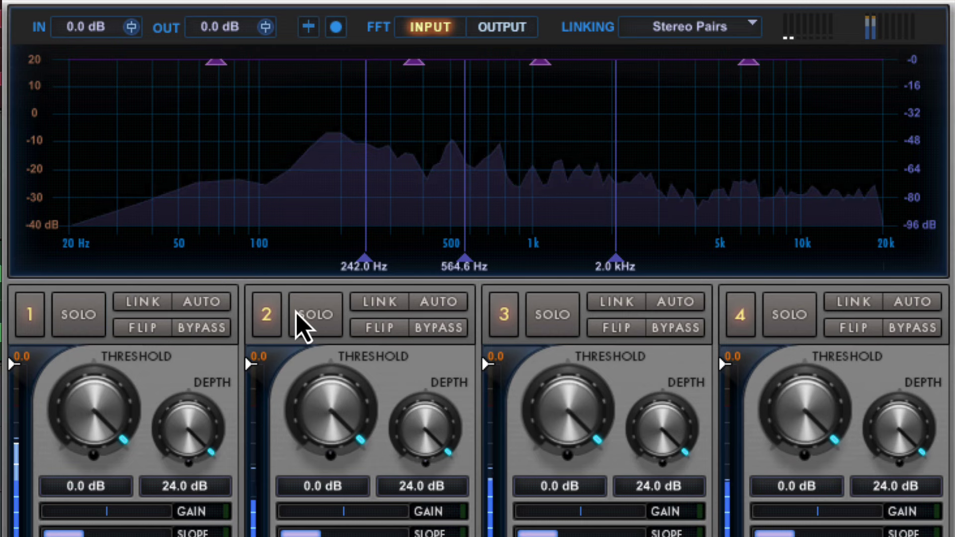
click(324, 315)
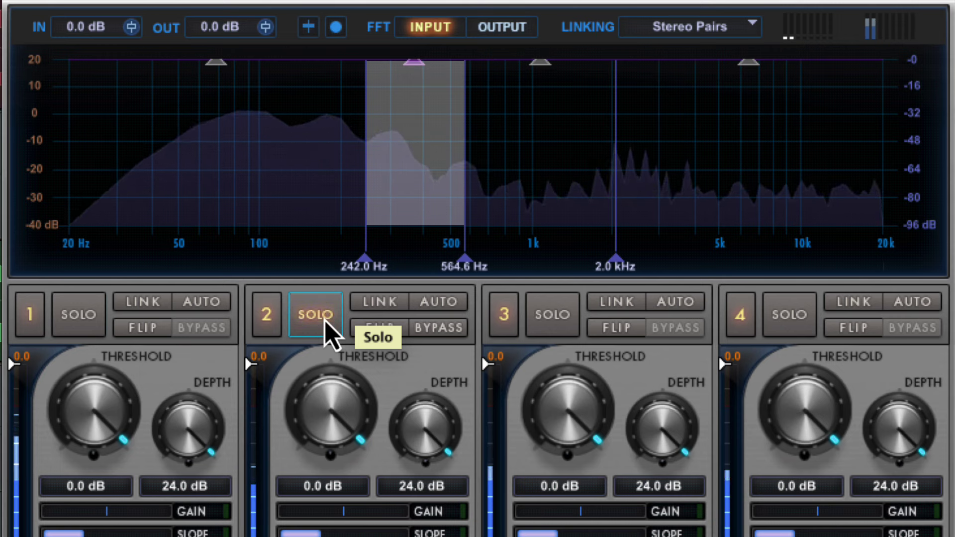
Step: Solo band 3 instead of band 2 and set its crossovers to about 1.6 kHz and 4.2 kHz
click(326, 321)
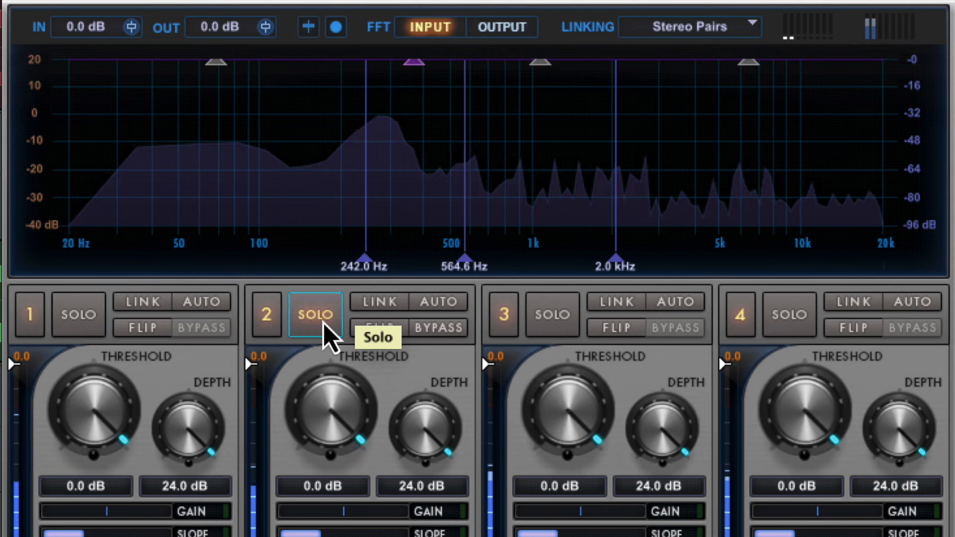
click(548, 319)
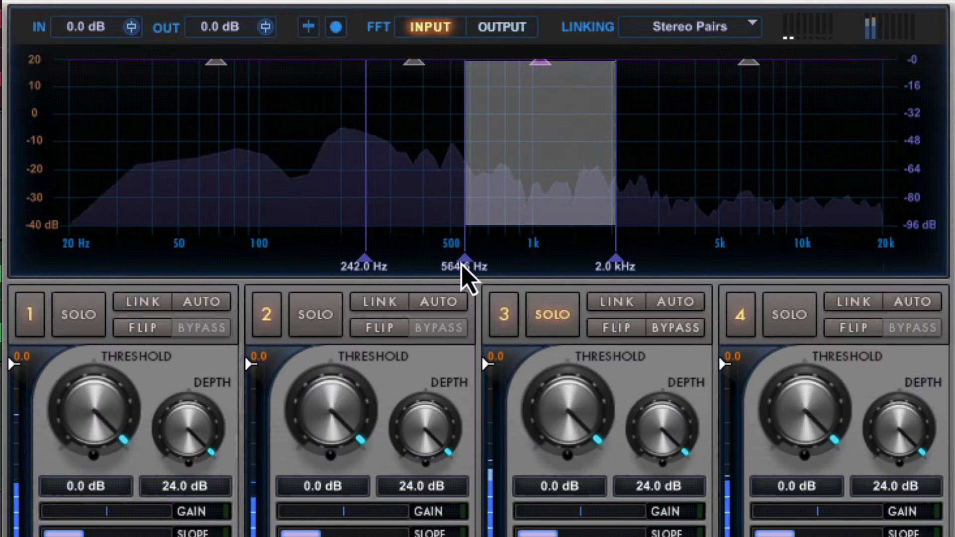
drag(617, 269, 707, 269)
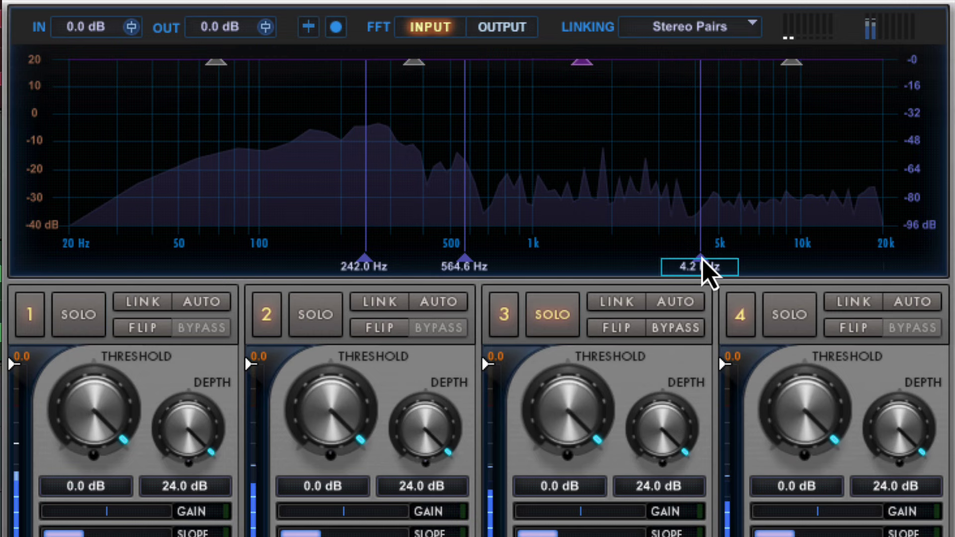
drag(466, 267, 589, 279)
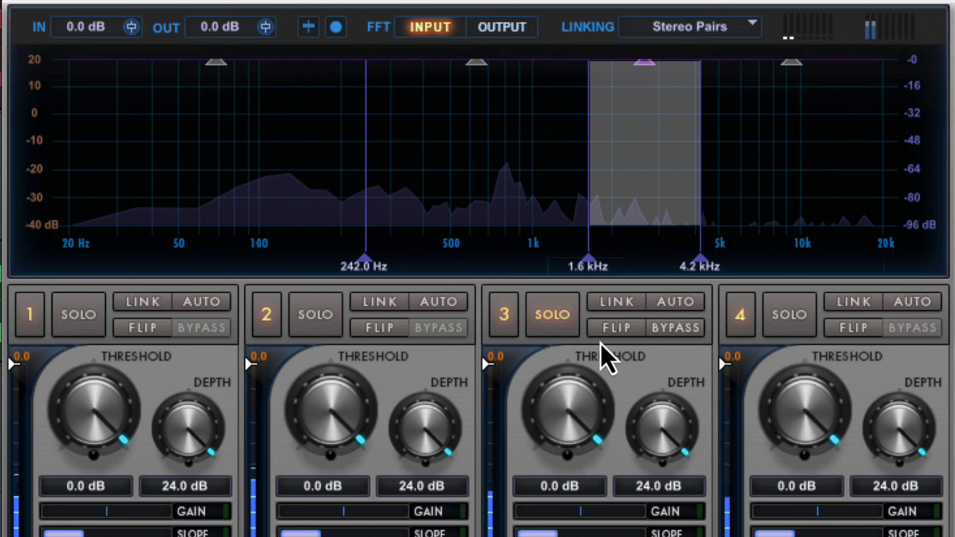
Step: Solo band 4, the highest multiband band
click(786, 331)
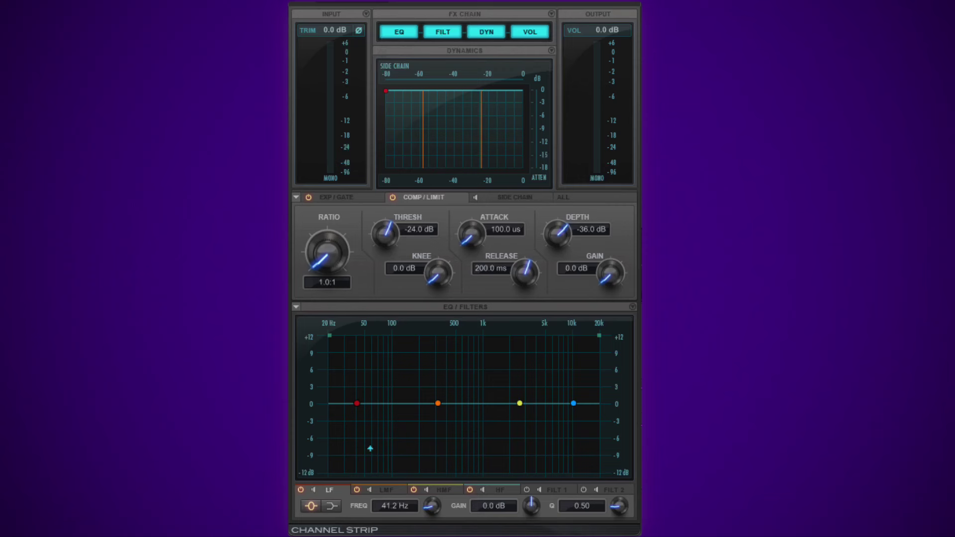
Step: Set a high-pass near 40 Hz, move the LF band up, and make FILT 2 a notch
drag(329, 335, 343, 340)
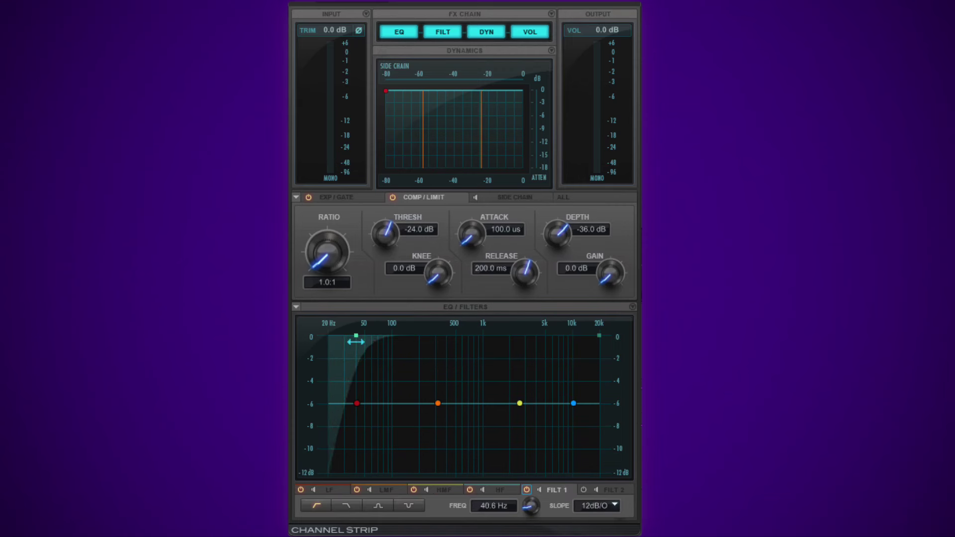
drag(358, 407, 368, 403)
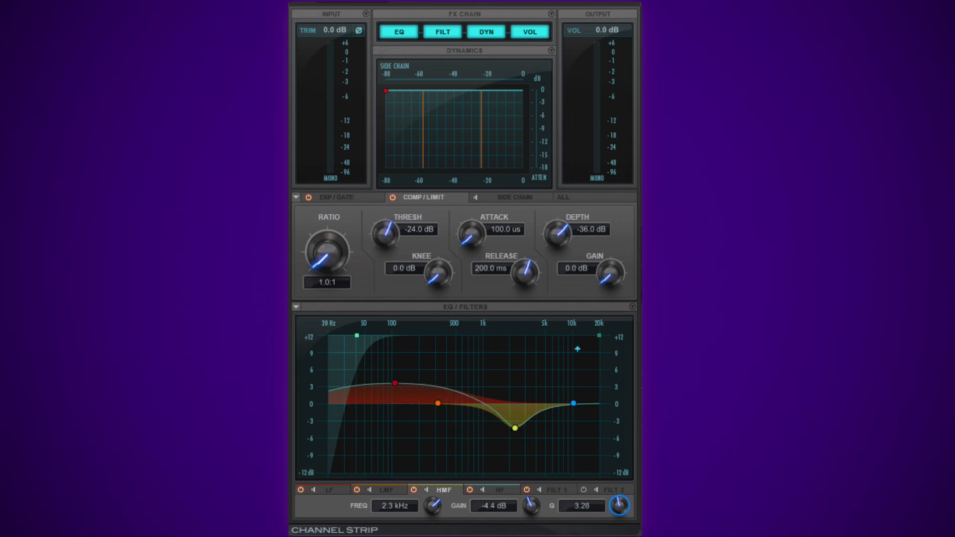
click(597, 338)
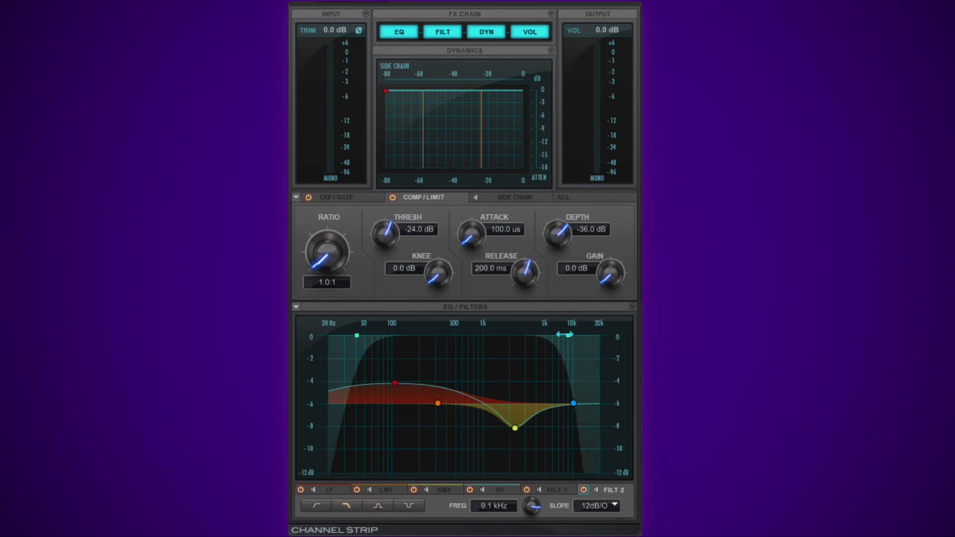
click(410, 506)
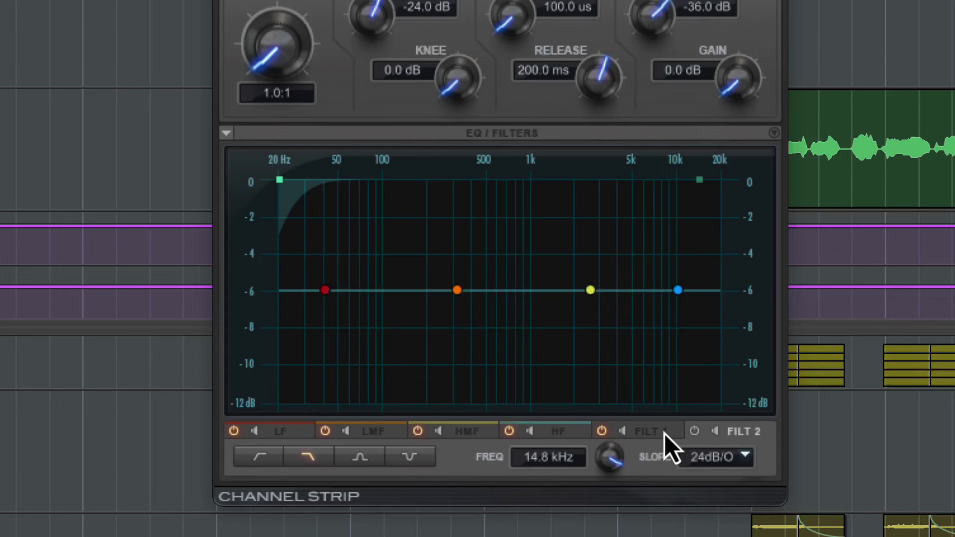
Step: Enable the FILT 2 low-pass with its cutoff at 6.7 kHz and a 24 dB/octave slope
click(694, 431)
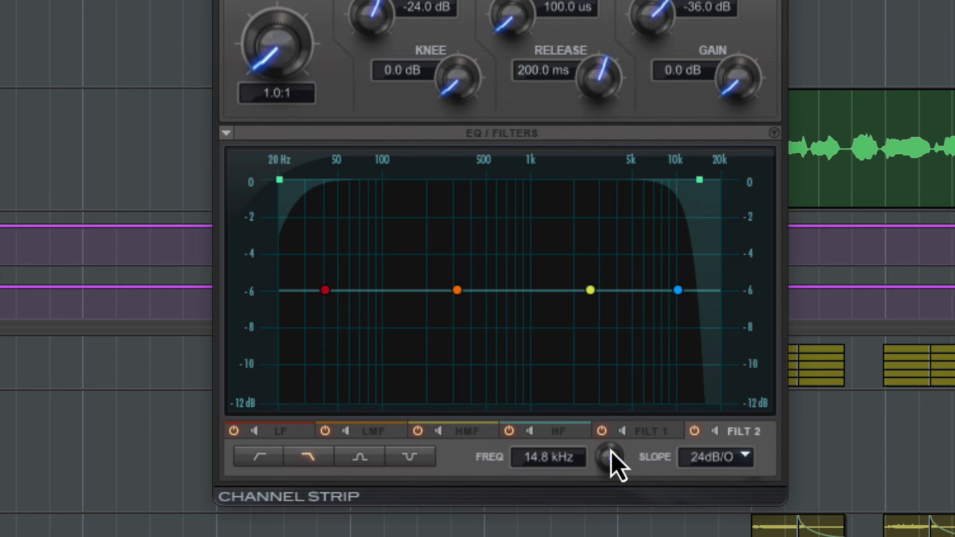
drag(601, 468, 618, 484)
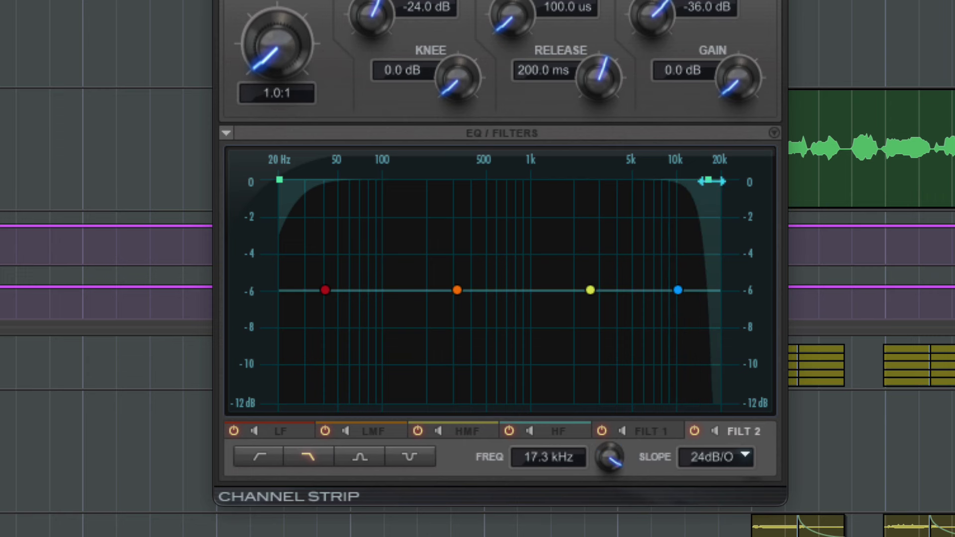
drag(712, 181, 649, 185)
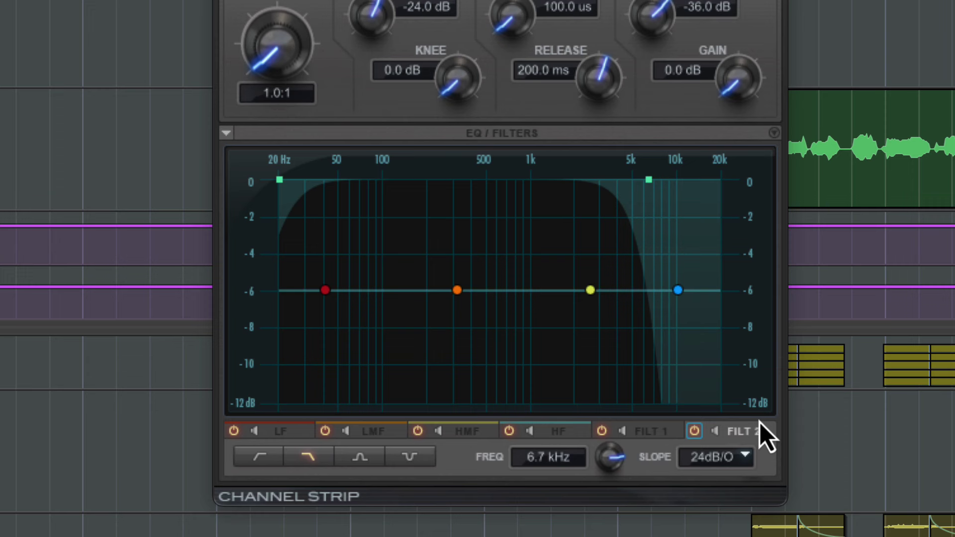
click(711, 458)
click(720, 483)
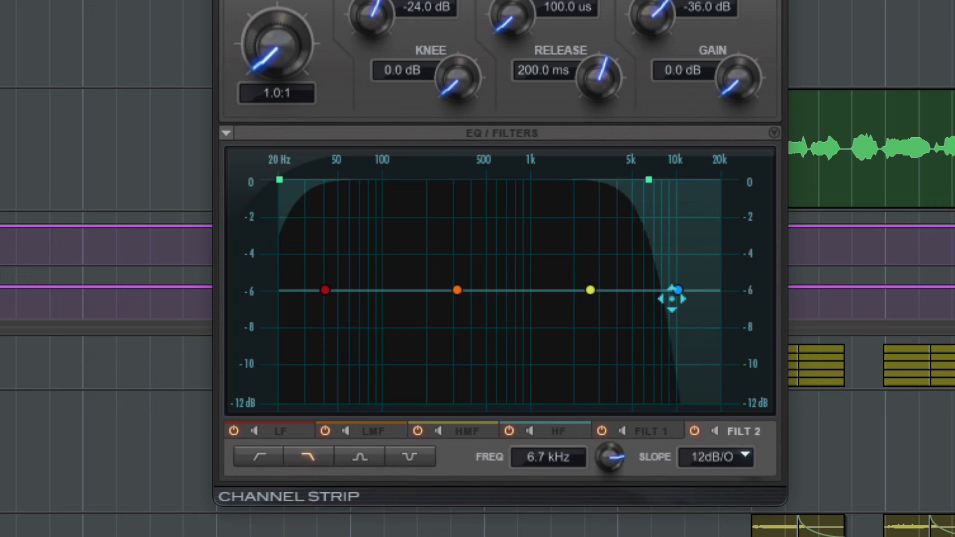
click(717, 456)
click(721, 504)
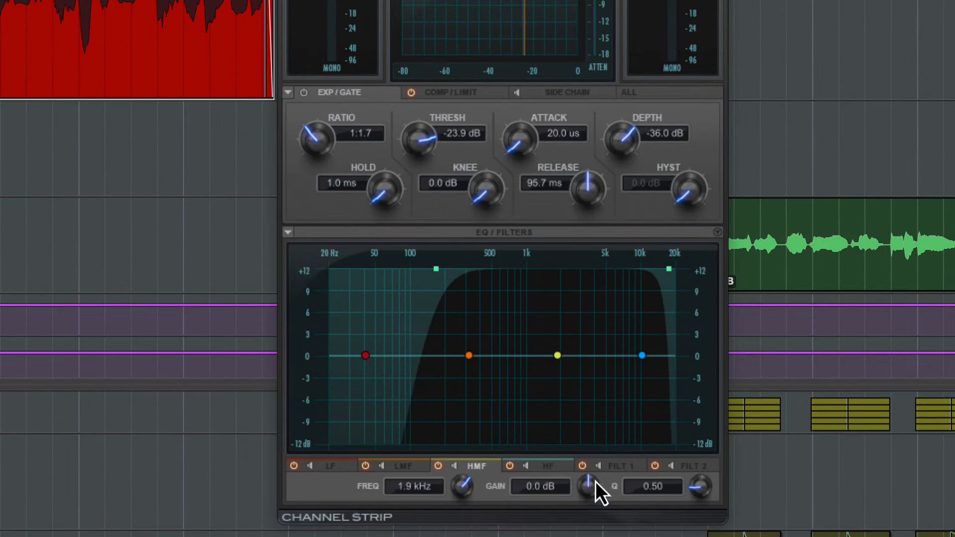
Step: Boost the 1.9 kHz HMF band, narrow its Q to 1.87, then drop gain to 0.2 dB
mouse_move(596, 458)
mouse_down()
mouse_move(597, 506)
mouse_move(601, 450)
mouse_up()
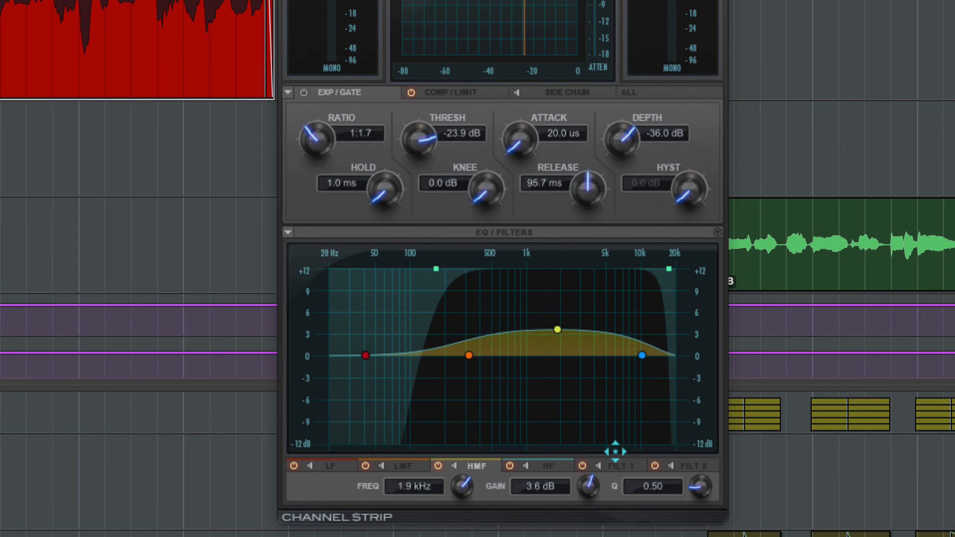
mouse_move(703, 491)
mouse_down()
mouse_move(709, 448)
mouse_move(696, 503)
mouse_up()
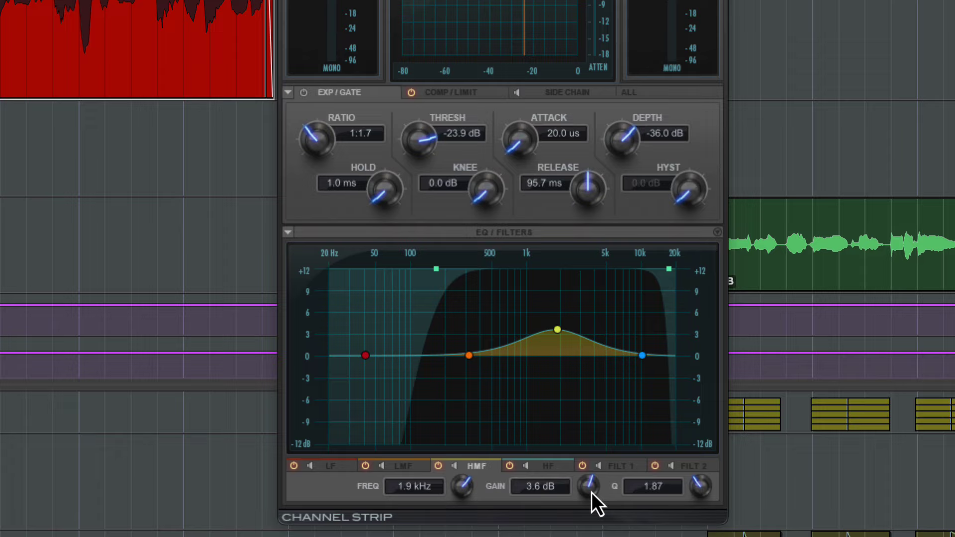
drag(589, 509, 590, 534)
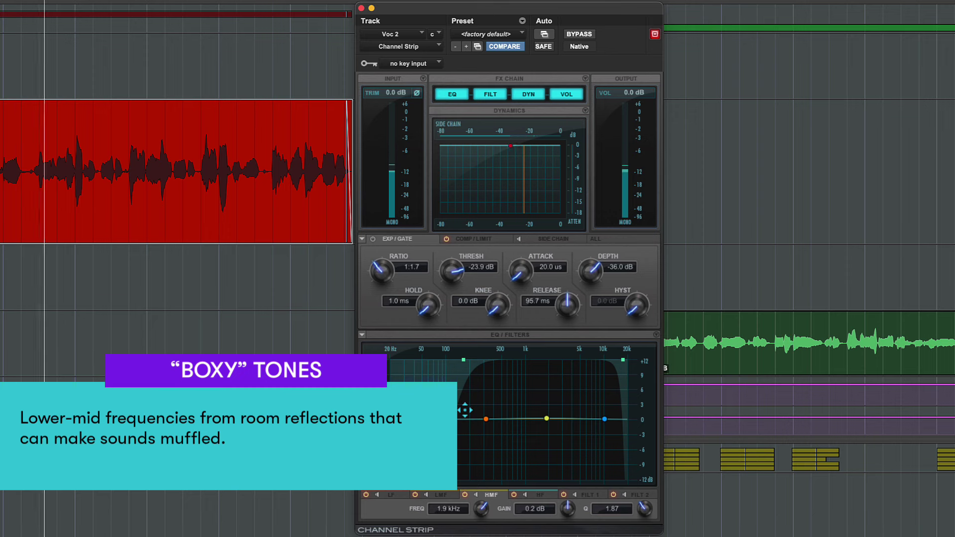
Step: Sweep and solo the LMF to cut 4.7 dB at 393.4 Hz, then boost 8.6 kHz by 4.6 dB
drag(484, 418, 502, 369)
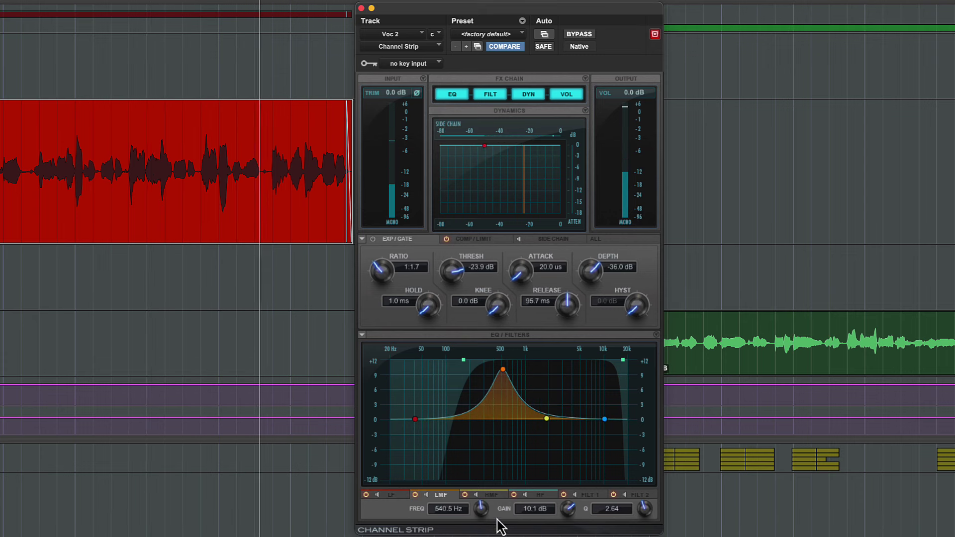
click(426, 494)
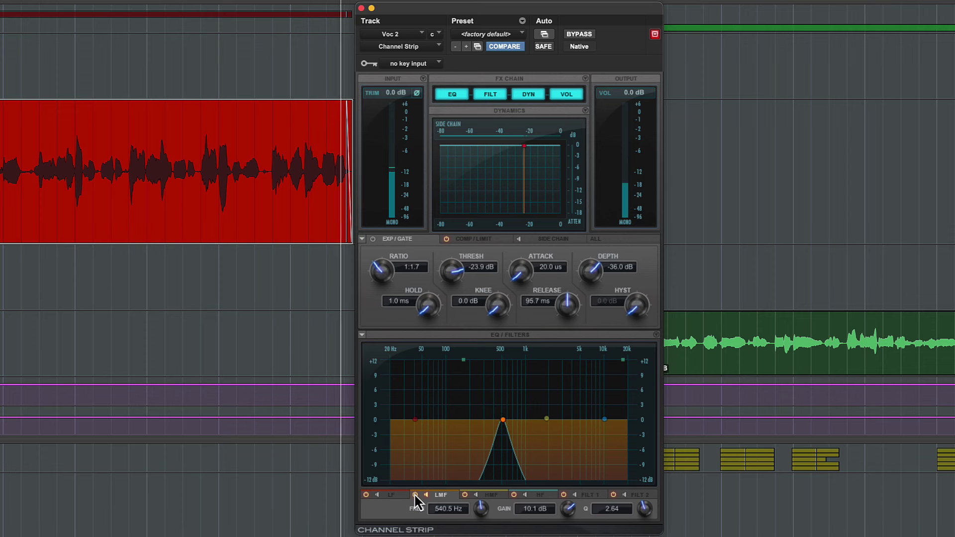
click(425, 495)
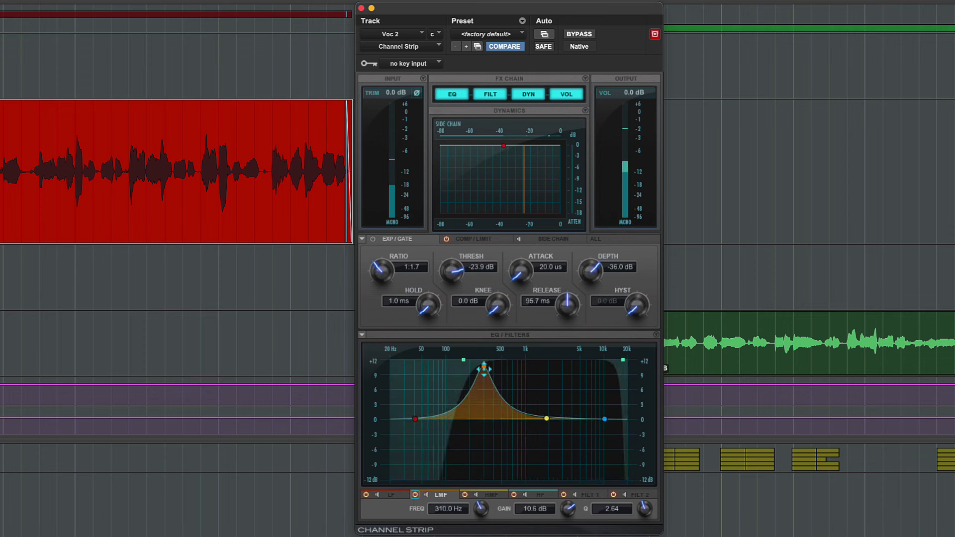
drag(486, 368, 490, 373)
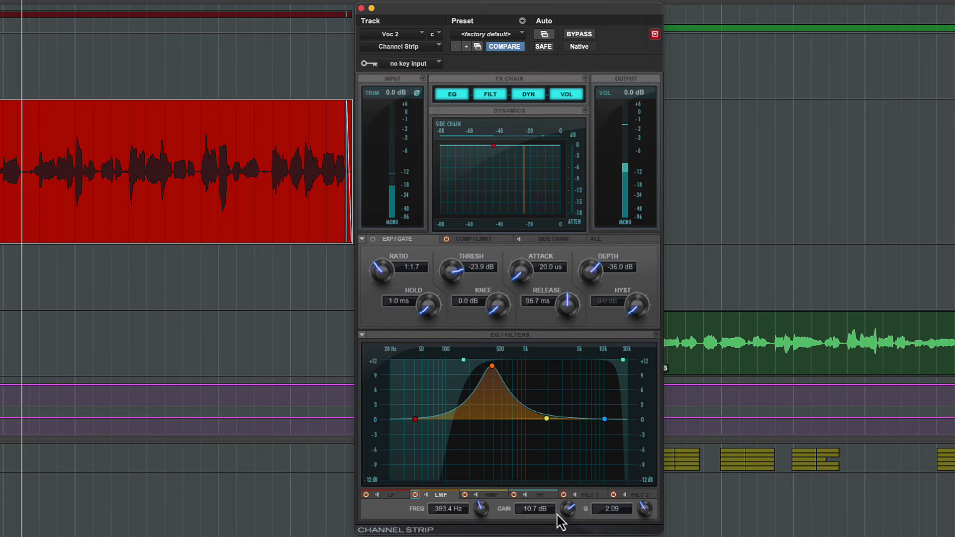
drag(565, 518, 569, 536)
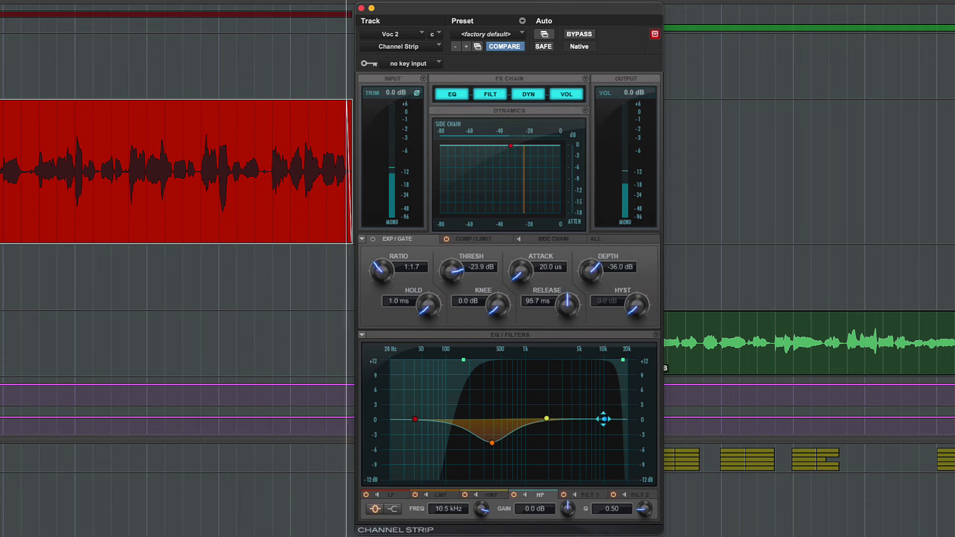
drag(603, 420, 595, 414)
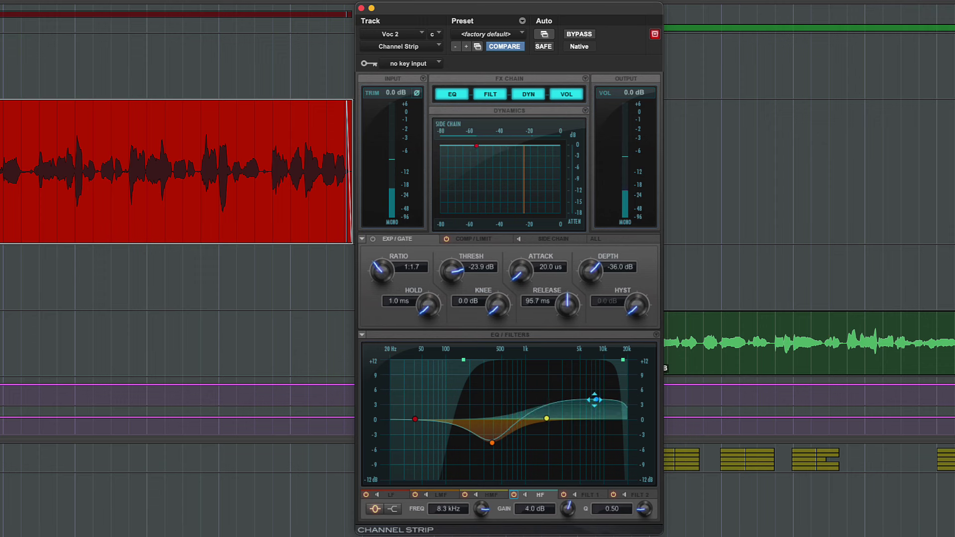
Step: Change the HF band from bell to shelf and set it to +6.1 dB at 4.0 kHz
click(391, 509)
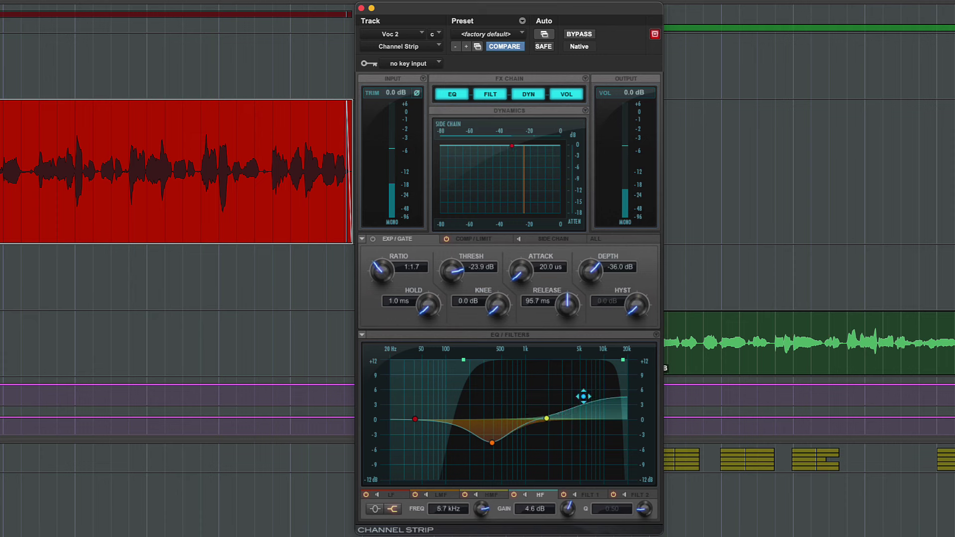
drag(572, 392, 573, 392)
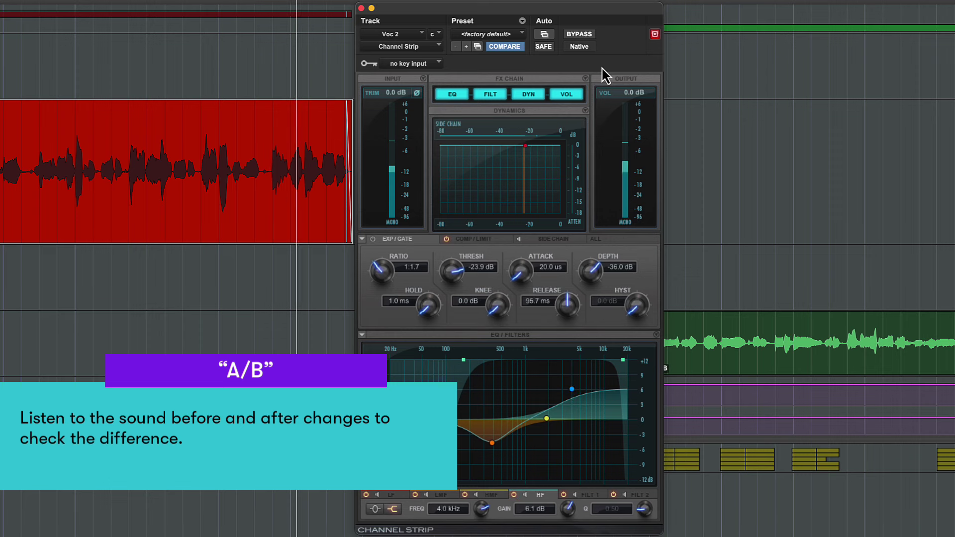
Step: A/B the Voc 2 EQ by toggling bypass twice, leaving the EQ active
click(579, 33)
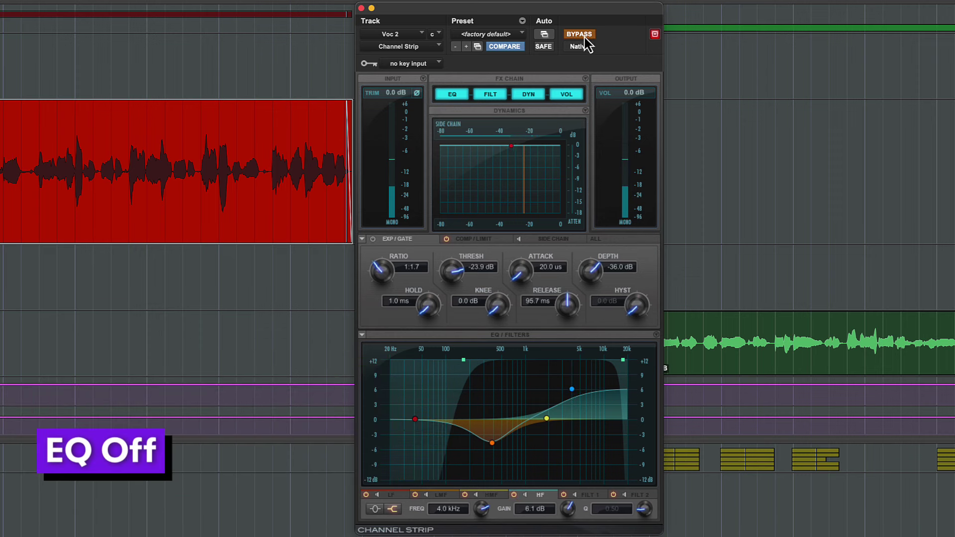
click(585, 38)
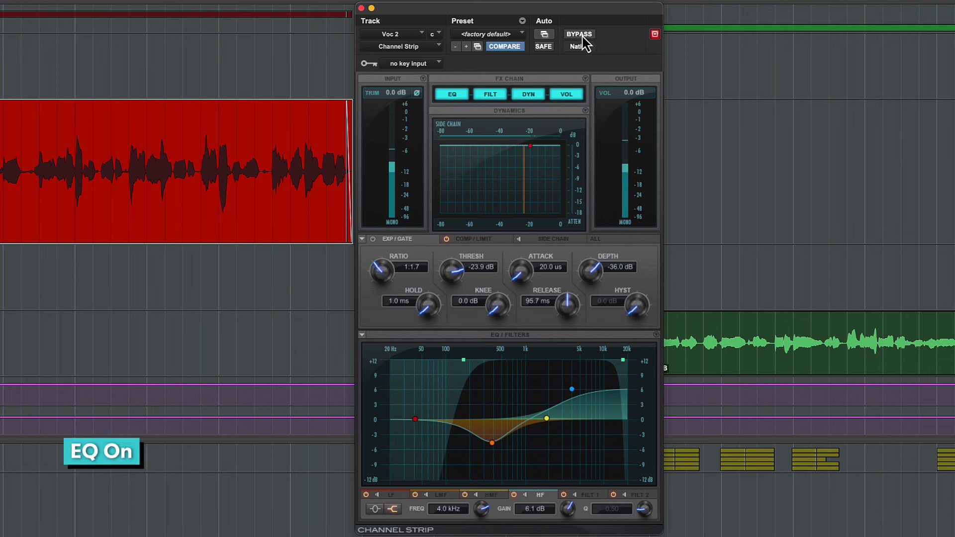
click(584, 35)
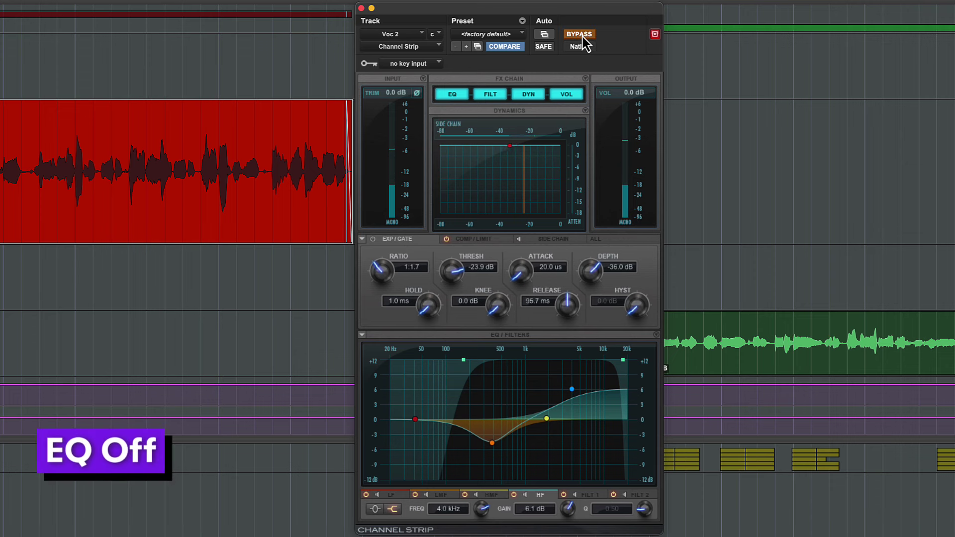
click(583, 36)
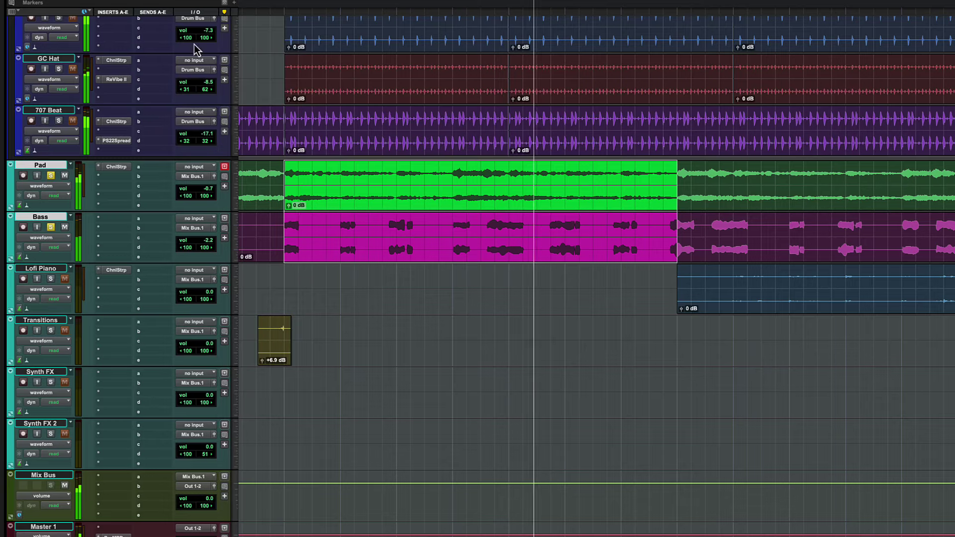
Step: In the Pad's Channel Strip EQ, pull the LMF band down to cut the low mids
click(120, 168)
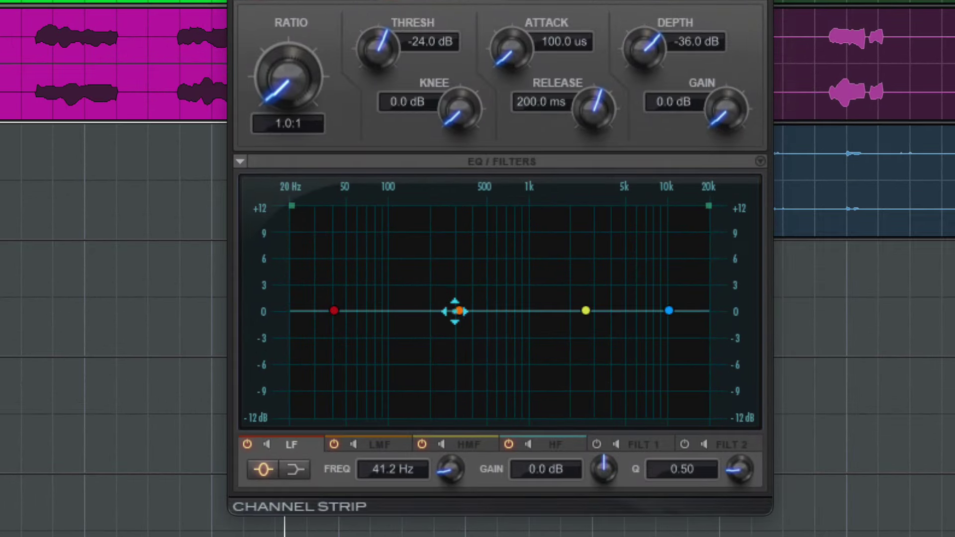
drag(456, 312, 423, 368)
scroll(433, 250, up, 3)
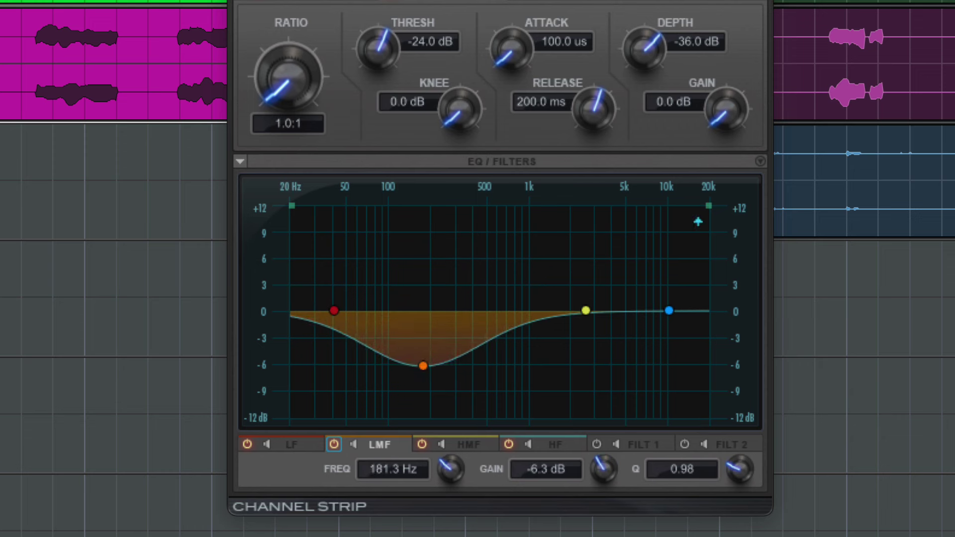
Step: Boost the Pad's HMF band 7.1 dB at 2.2 kHz with Q 1.07, and set output to 2.9 dB
drag(587, 311, 577, 248)
scroll(575, 284, up, 2)
scroll(567, 256, up, 4)
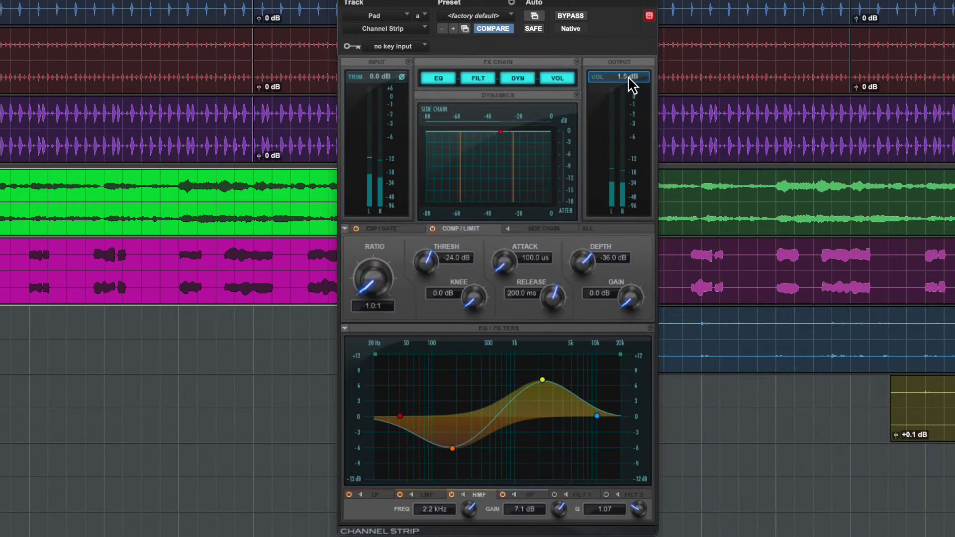
scroll(628, 77, up, 2)
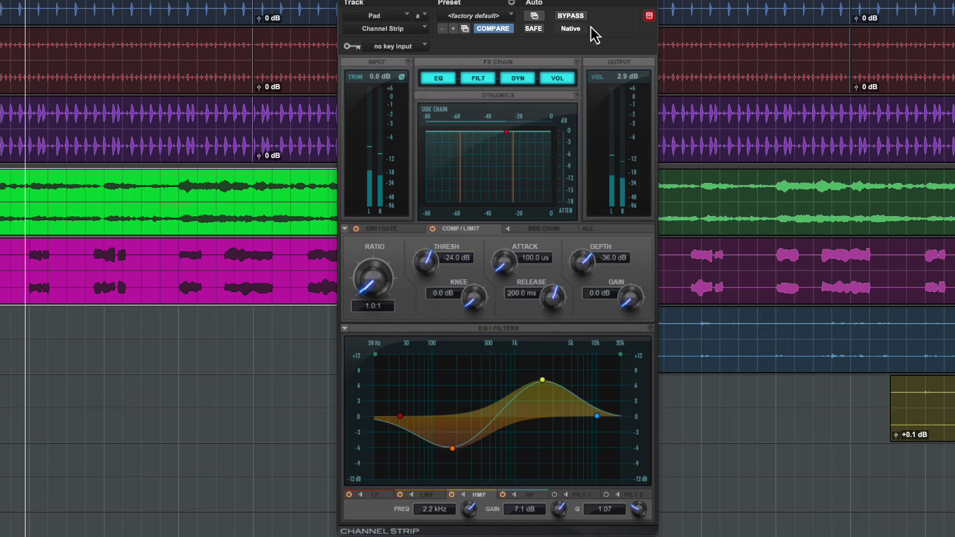
click(571, 18)
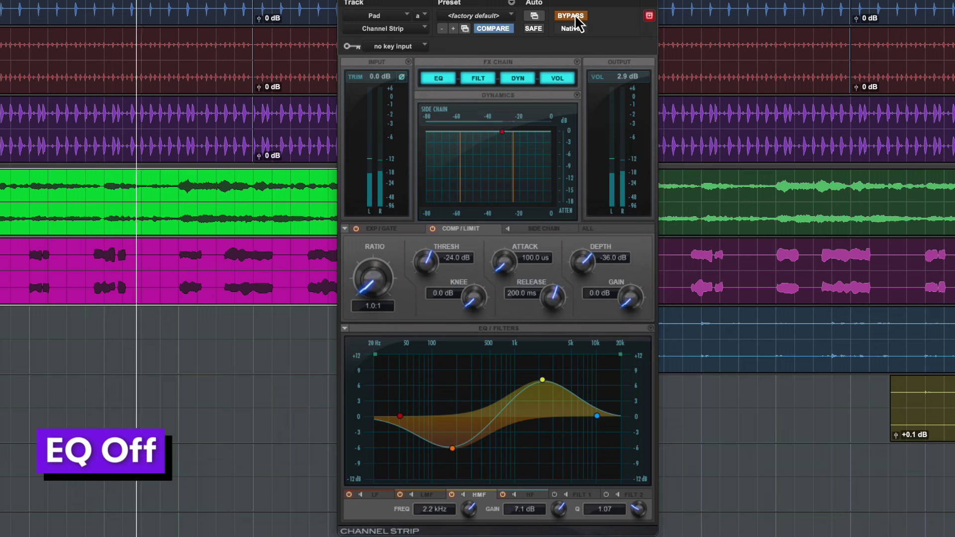
click(576, 15)
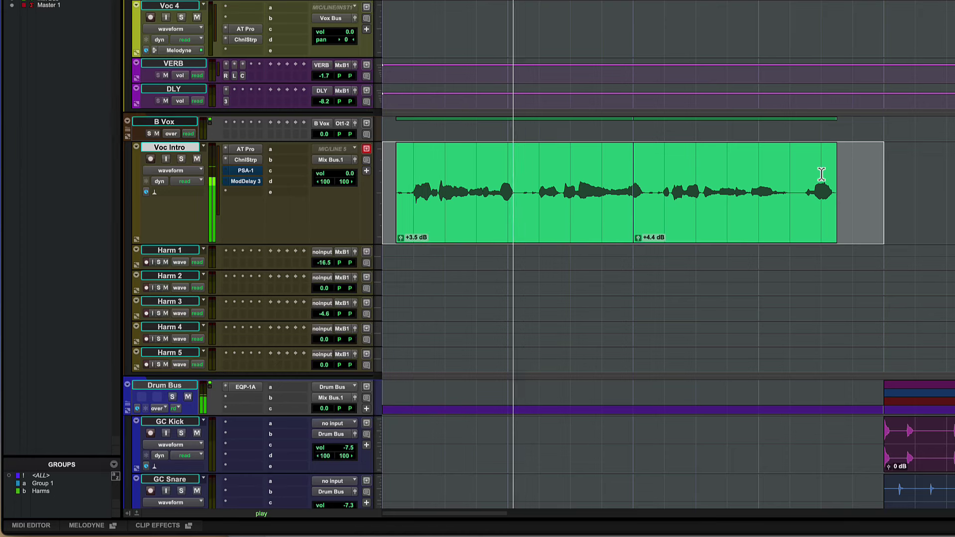
Step: Show the Clip Effects editor for the three selected Voc Intro clips
click(160, 526)
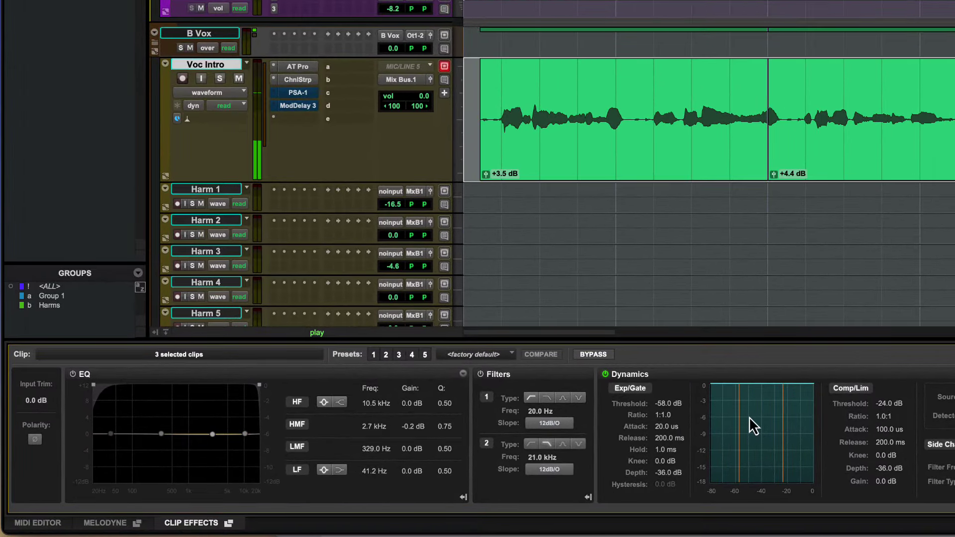
Step: Enable clip filters, set high-pass ~1.6 kHz and low-pass 5.2 kHz, and Input Trim 6.1 dB
click(481, 374)
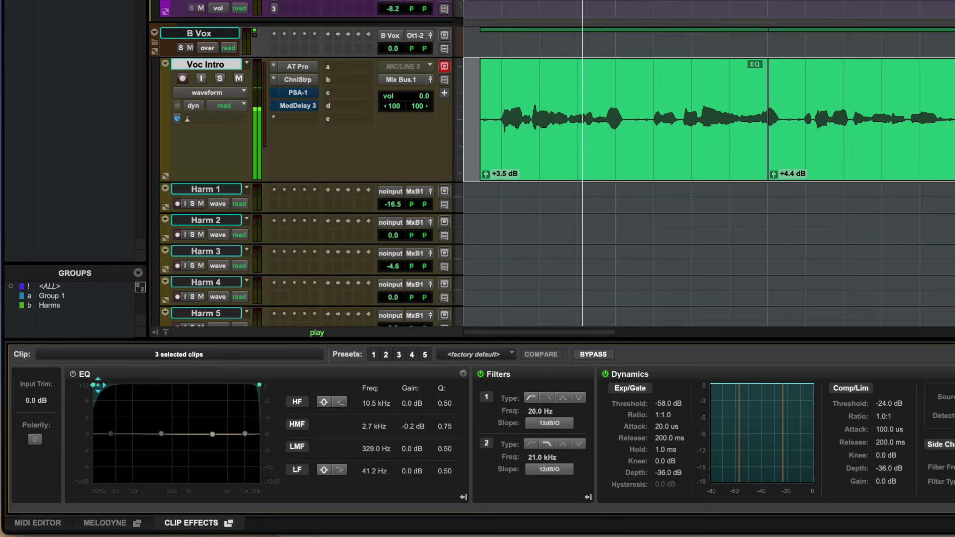
drag(97, 387, 199, 397)
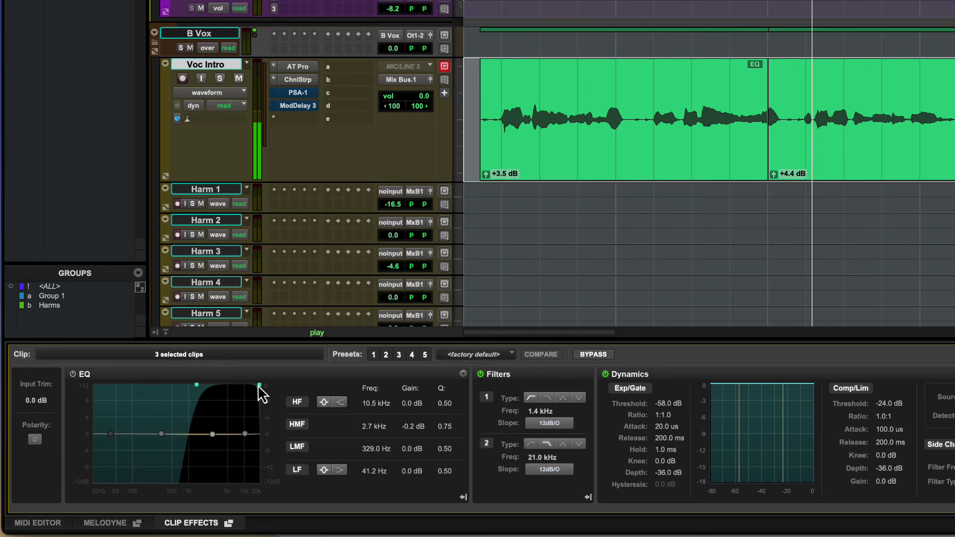
drag(258, 385, 231, 398)
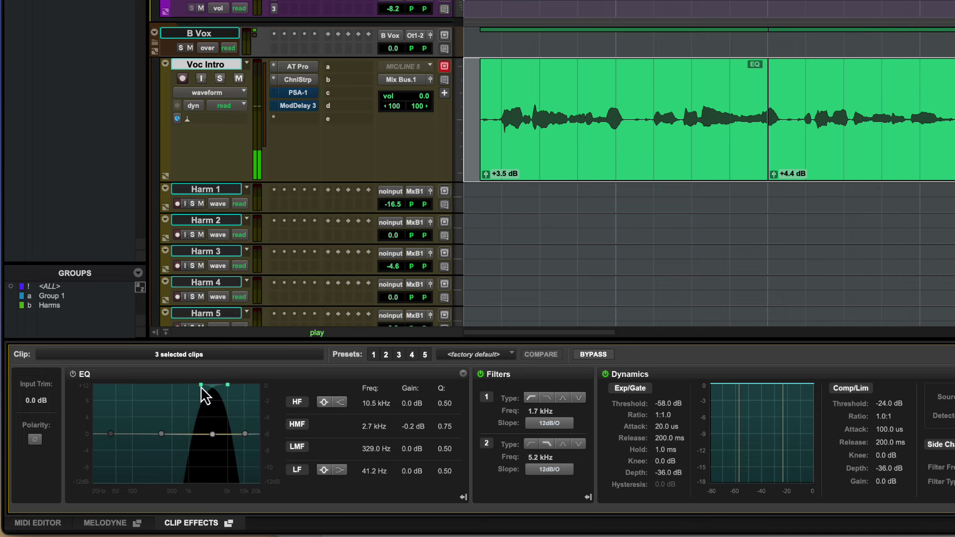
drag(204, 393, 200, 393)
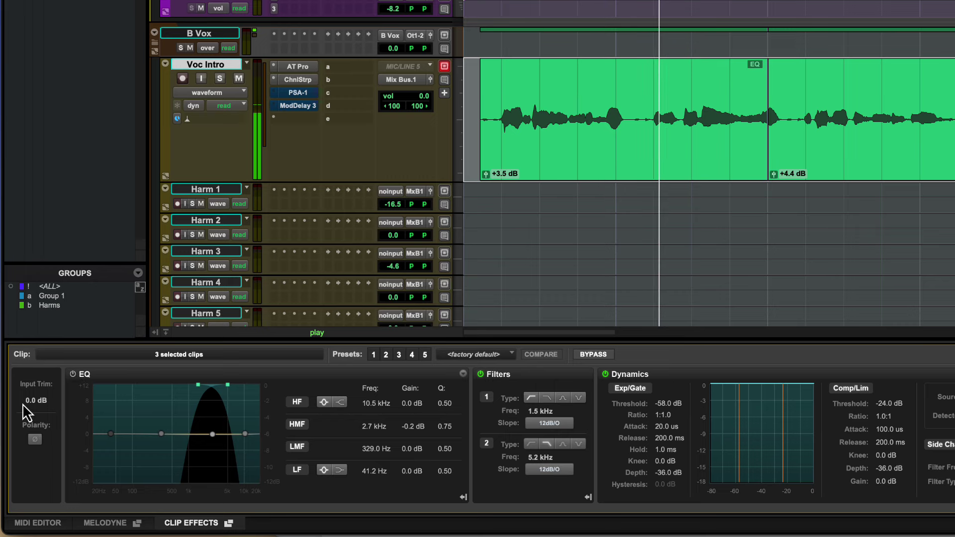
drag(22, 404, 26, 398)
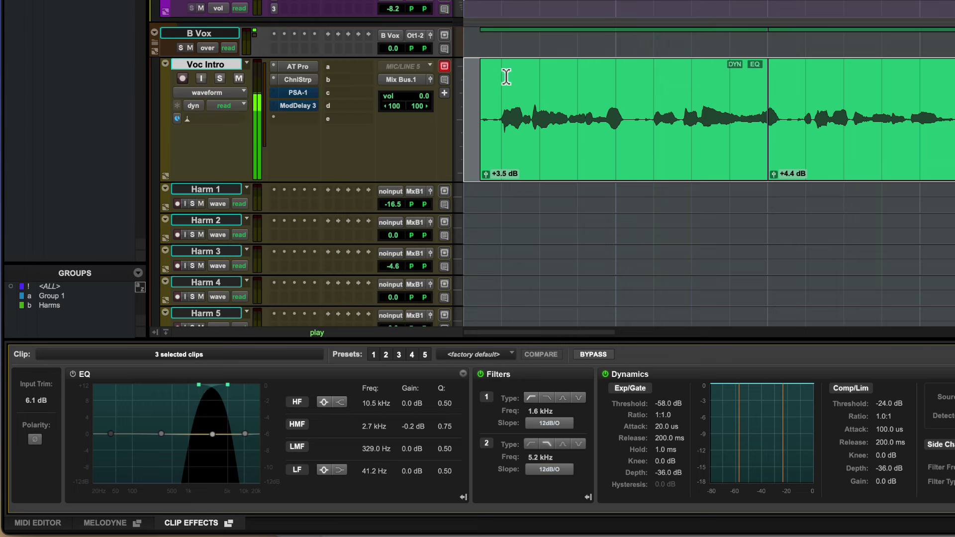
Step: Reactivate the bypassed PSA-1 and ModDelay 3 inserts on Voc Intro while playing back the intro
super+click(300, 94)
key(space)
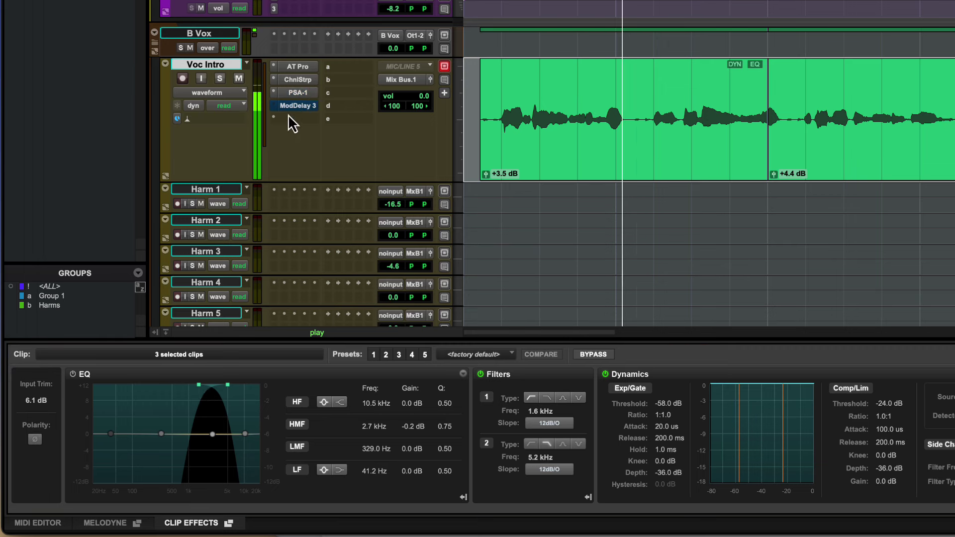
super+click(298, 106)
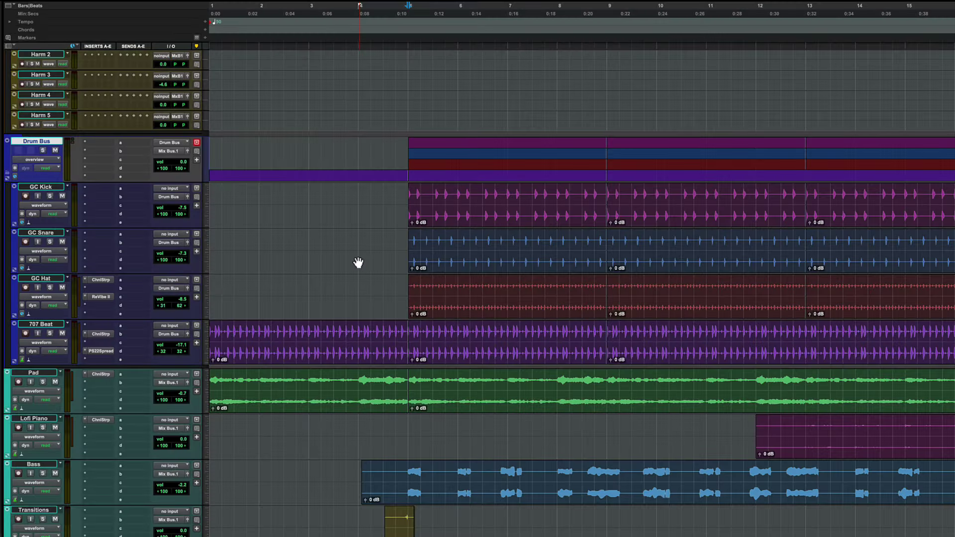
Step: Insert the Avid Pultec EQP-1A (stereo) plug-in on an empty Drum Bus insert slot
click(98, 147)
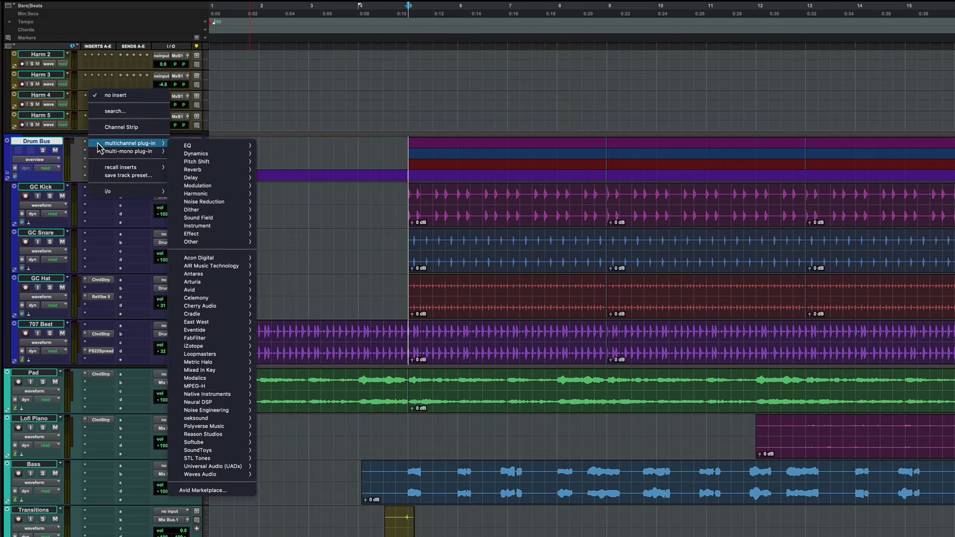
mouse_move(233, 291)
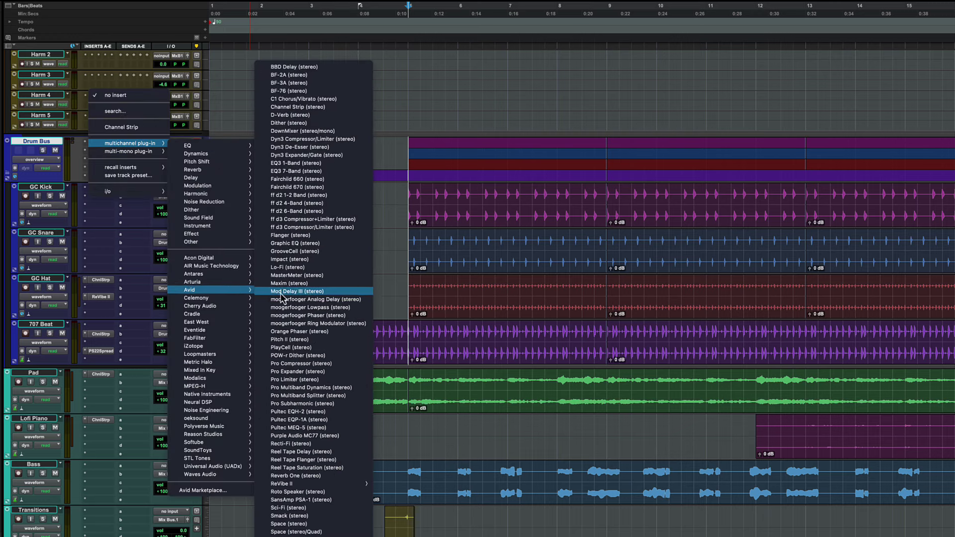
click(319, 420)
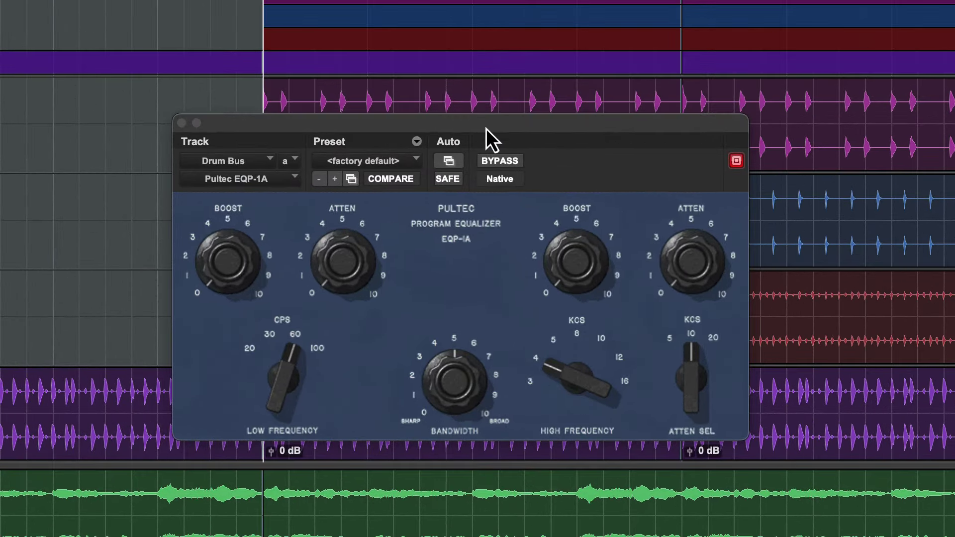
Step: During drum playback, turn the Pultec's low-frequency BOOST knob up to about 6
click(512, 207)
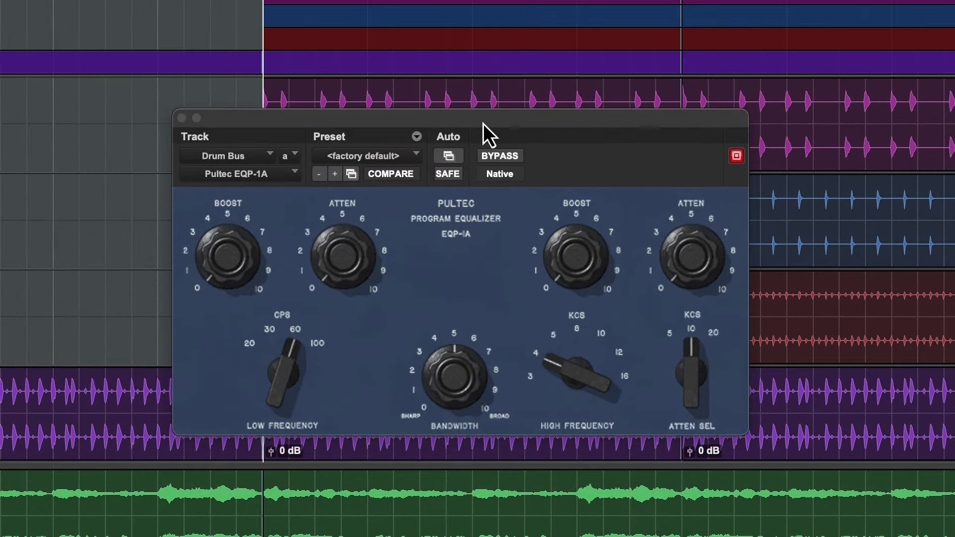
key(space)
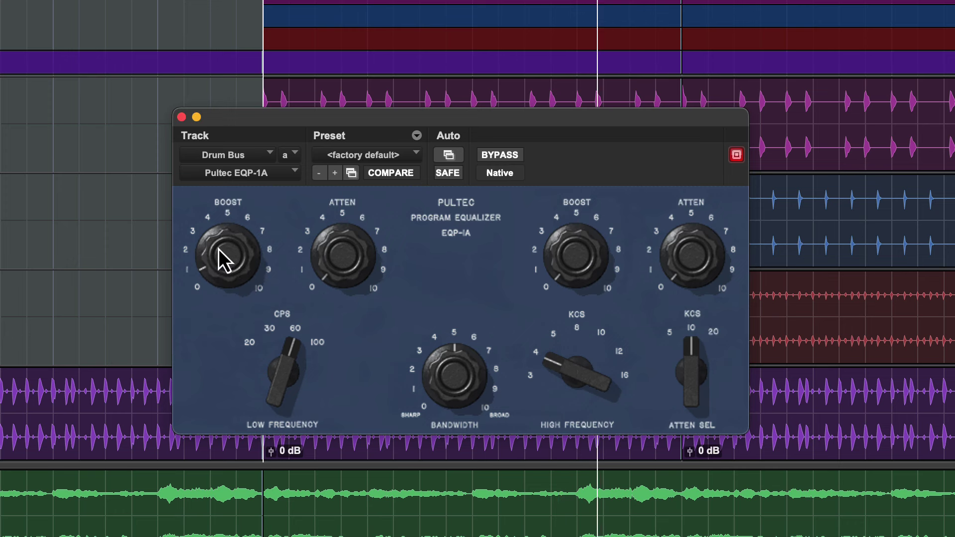
drag(213, 215, 220, 192)
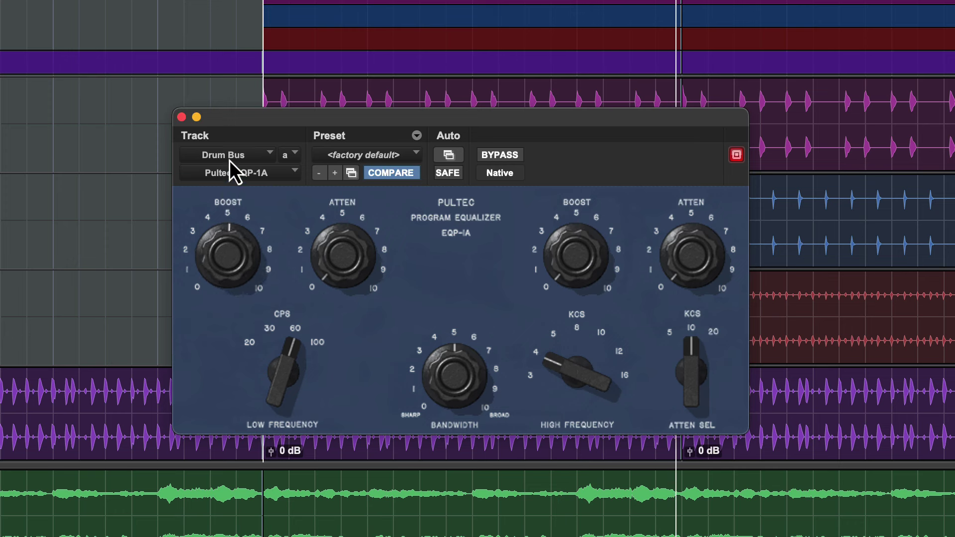
drag(229, 160, 232, 152)
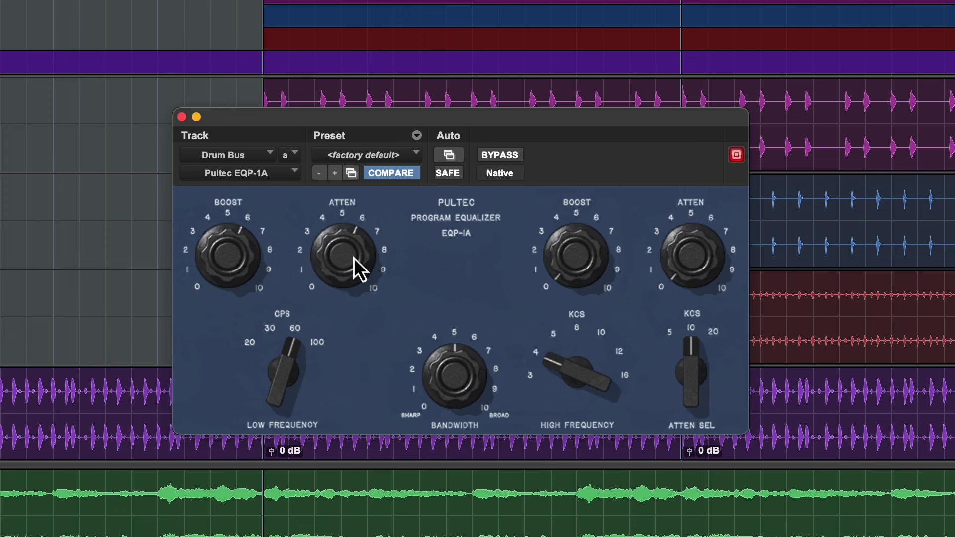
click(506, 155)
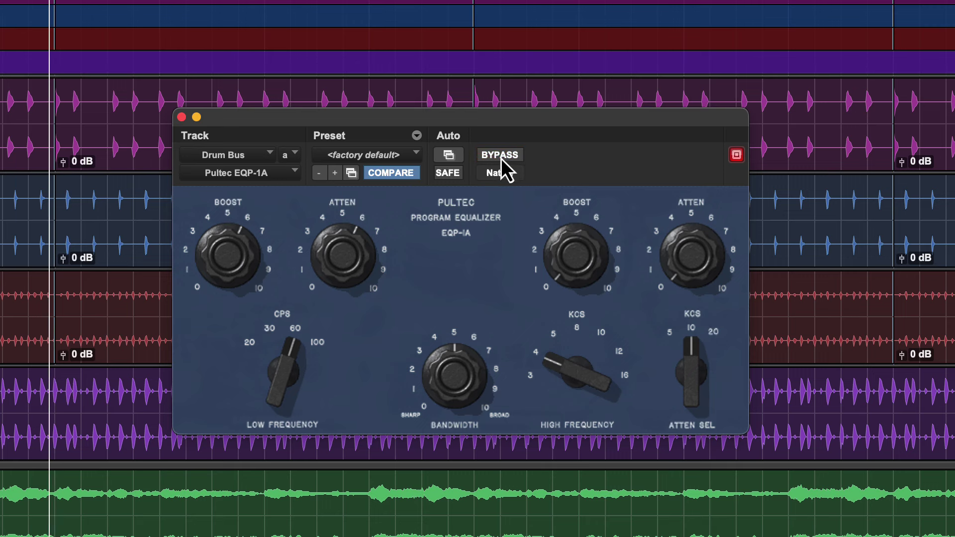
click(500, 158)
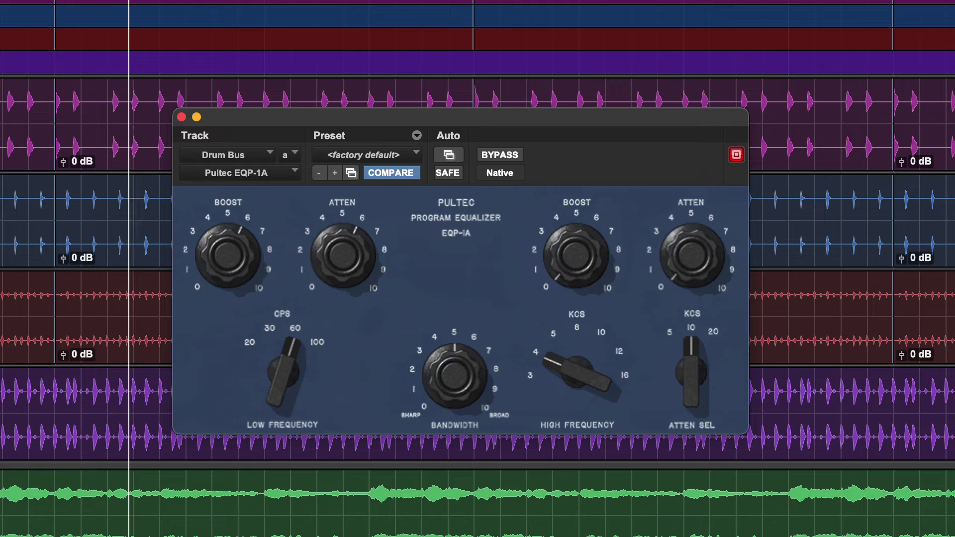